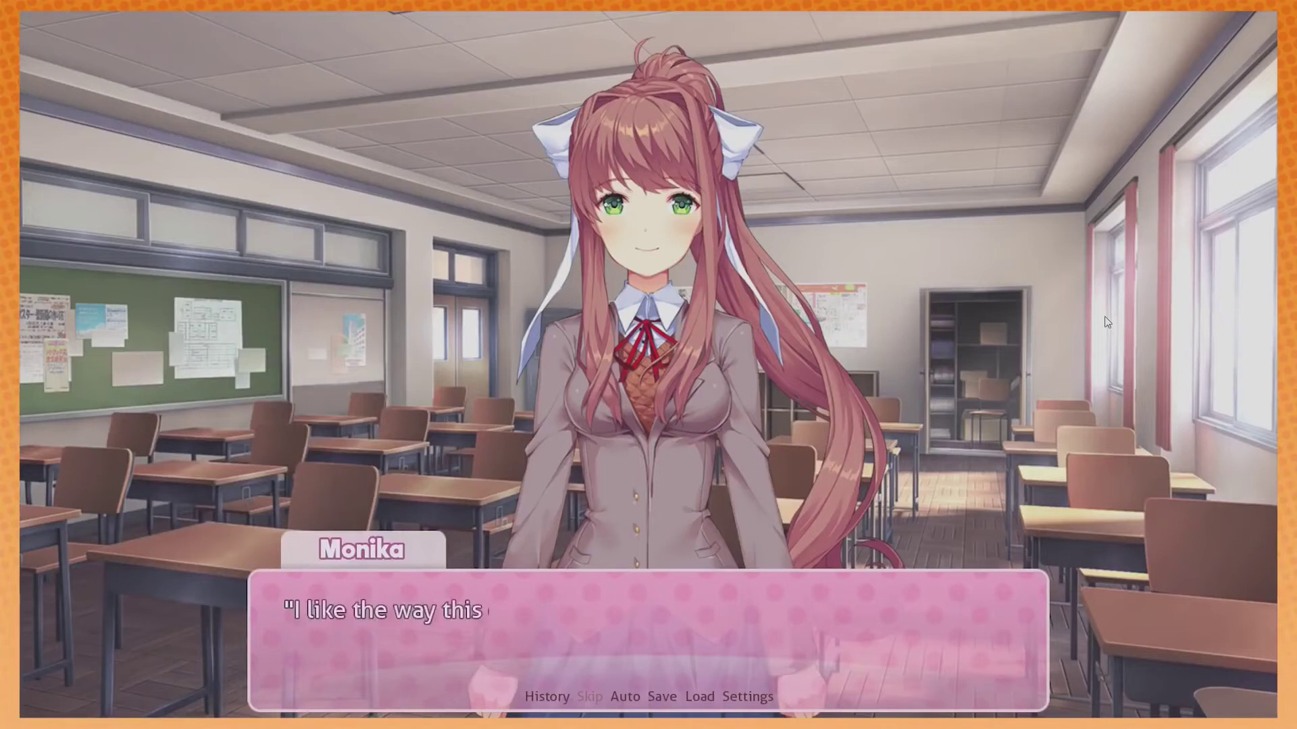
{"action": "left_click", "coordinate": [1107, 322]}
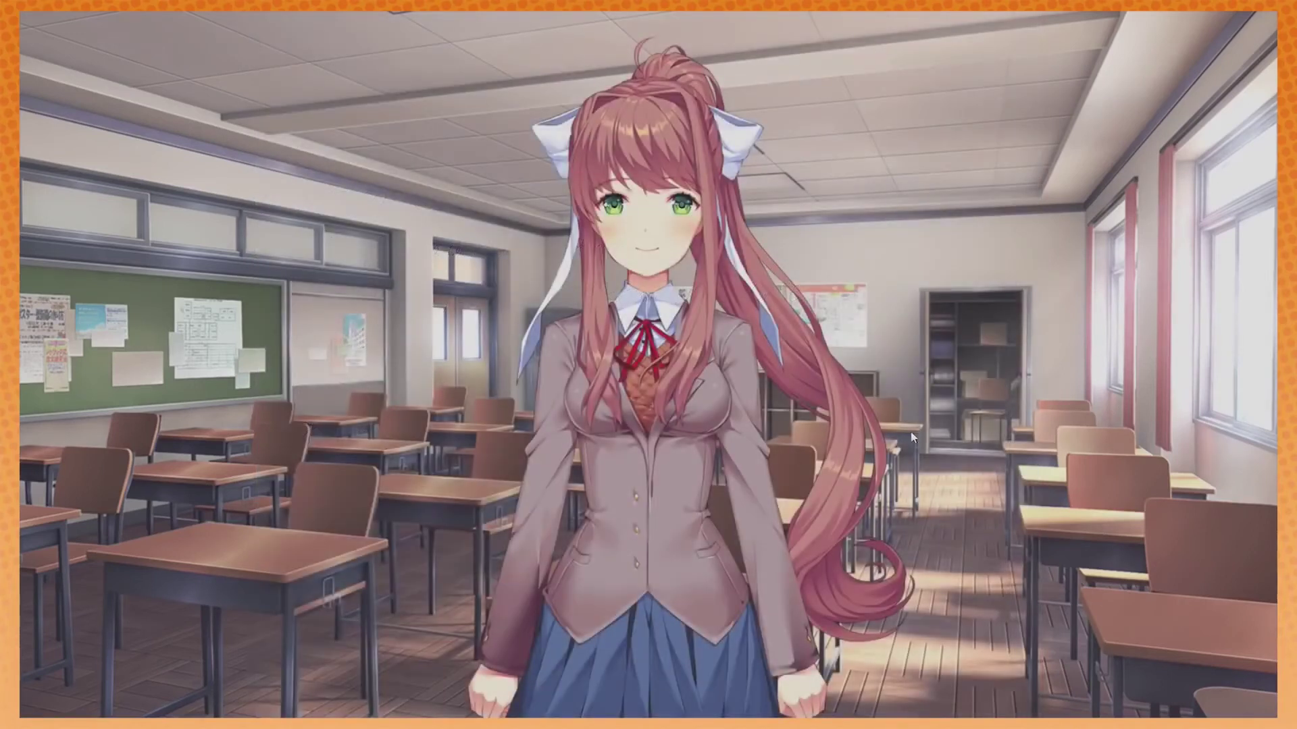
Advance through Monika's lines leading up to her Writing Tip of the Day
{"action": "left_click", "coordinate": [759, 430]}
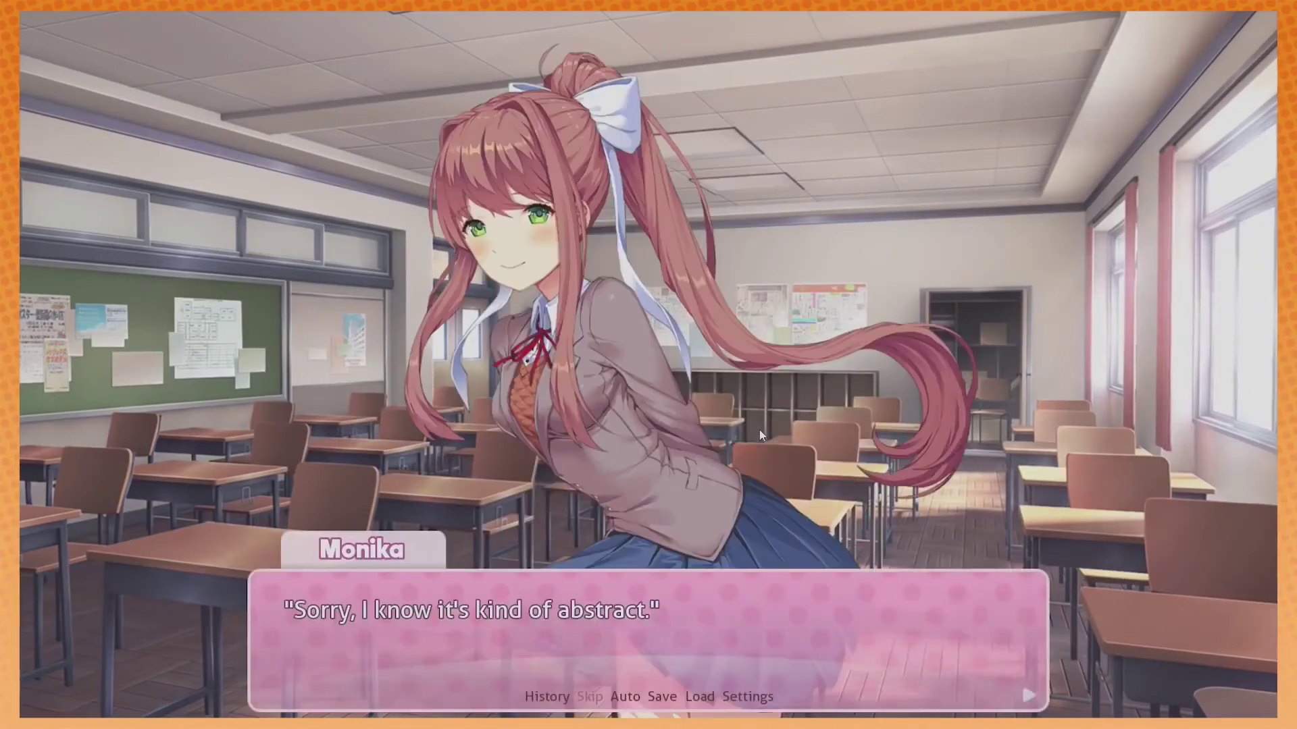
{"action": "left_click", "coordinate": [759, 429]}
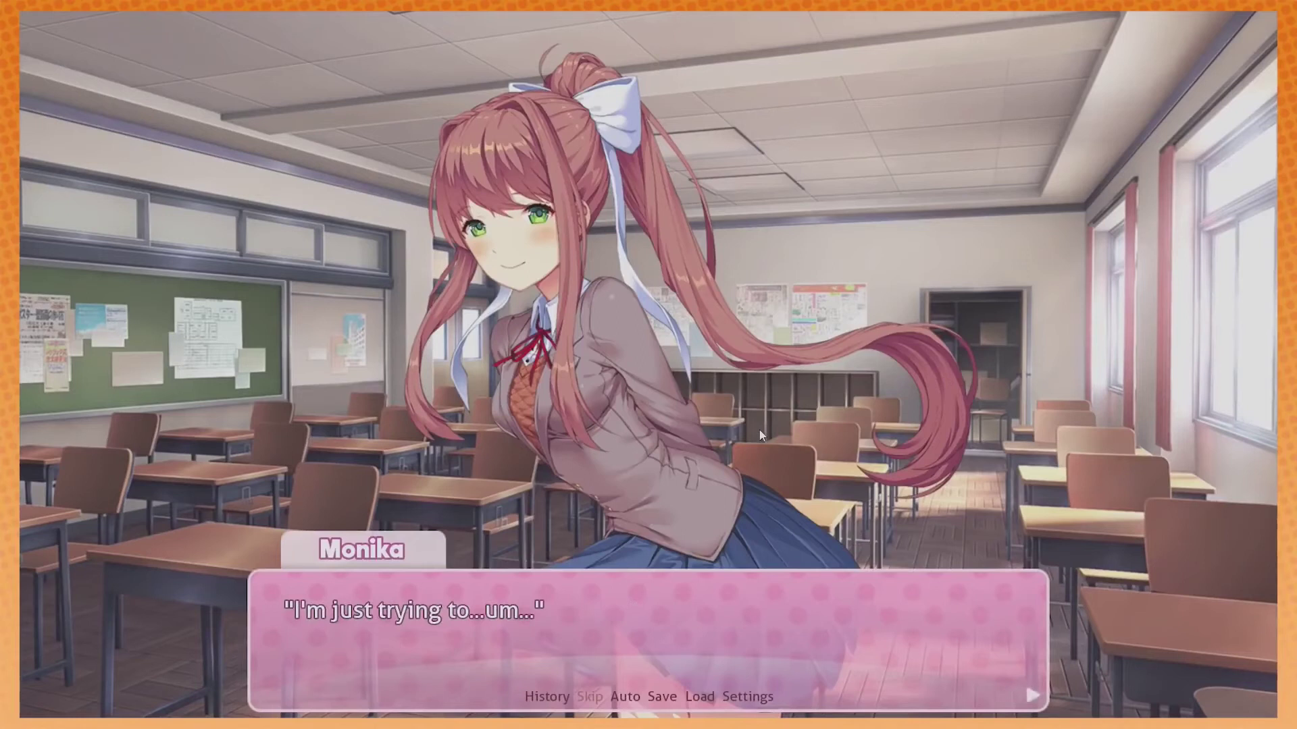
{"action": "left_click", "coordinate": [759, 430]}
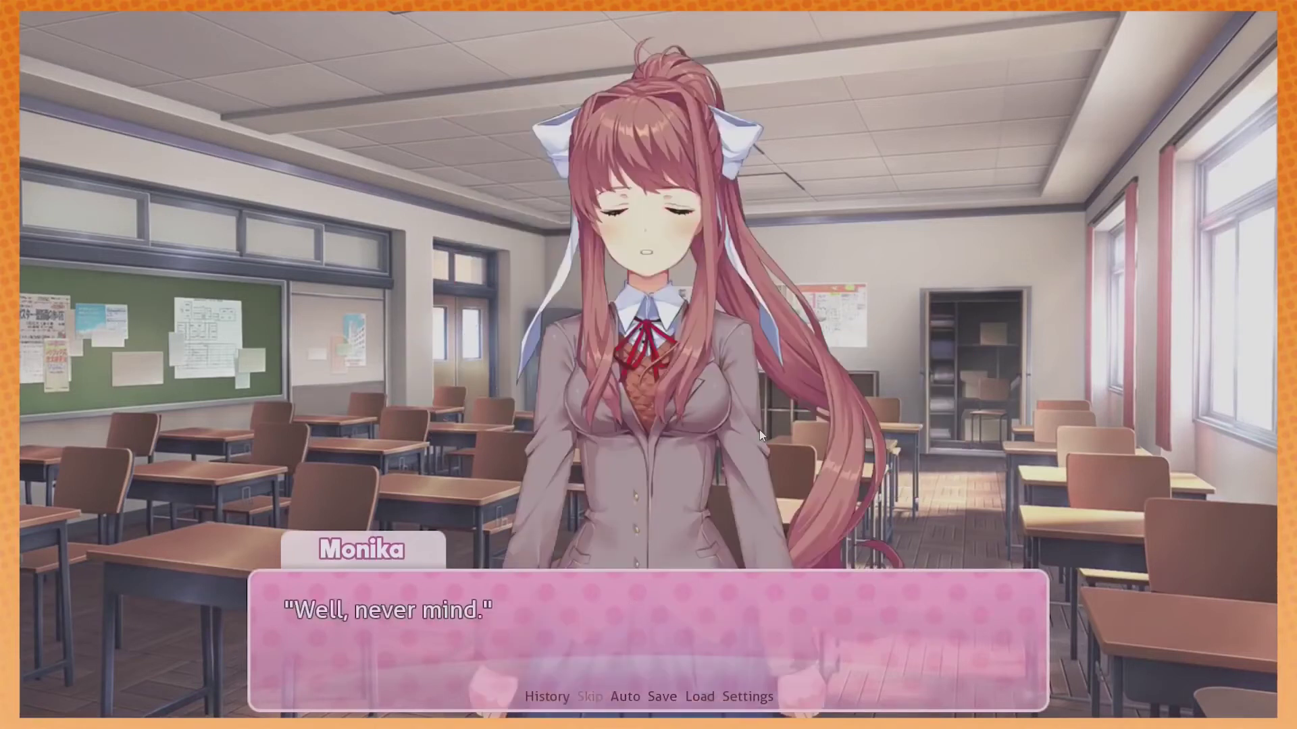
{"action": "left_click", "coordinate": [758, 429]}
{"action": "left_click", "coordinate": [758, 431]}
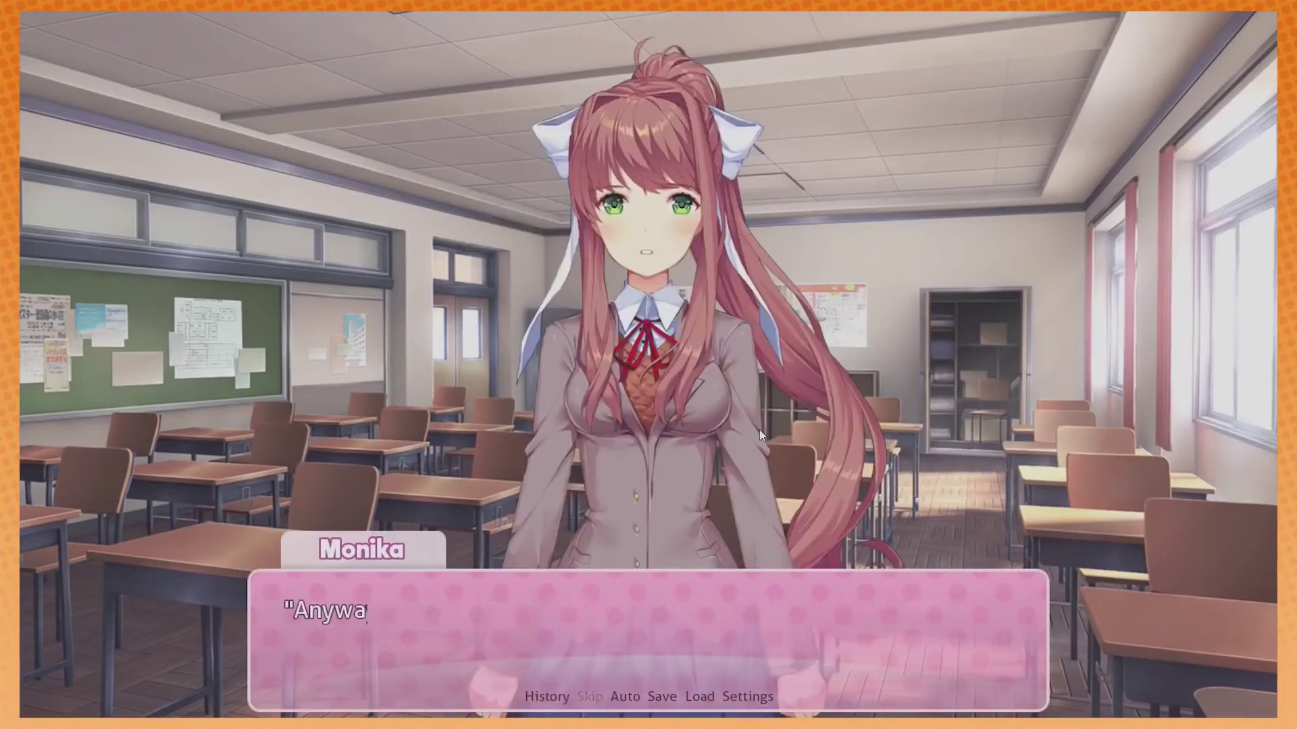
Play through Monika's writing tip until it breaks off into the 'Please help me.' popup
{"action": "left_click", "coordinate": [759, 429]}
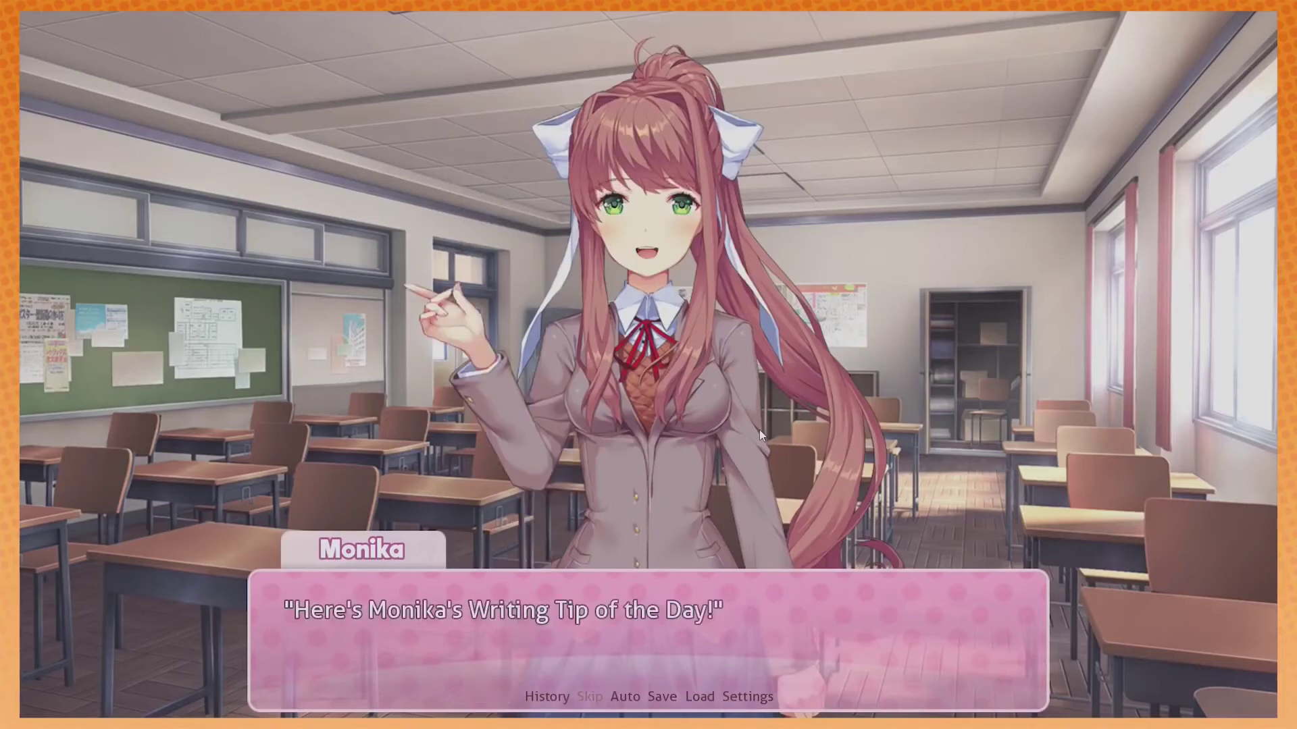
{"action": "left_click", "coordinate": [759, 431]}
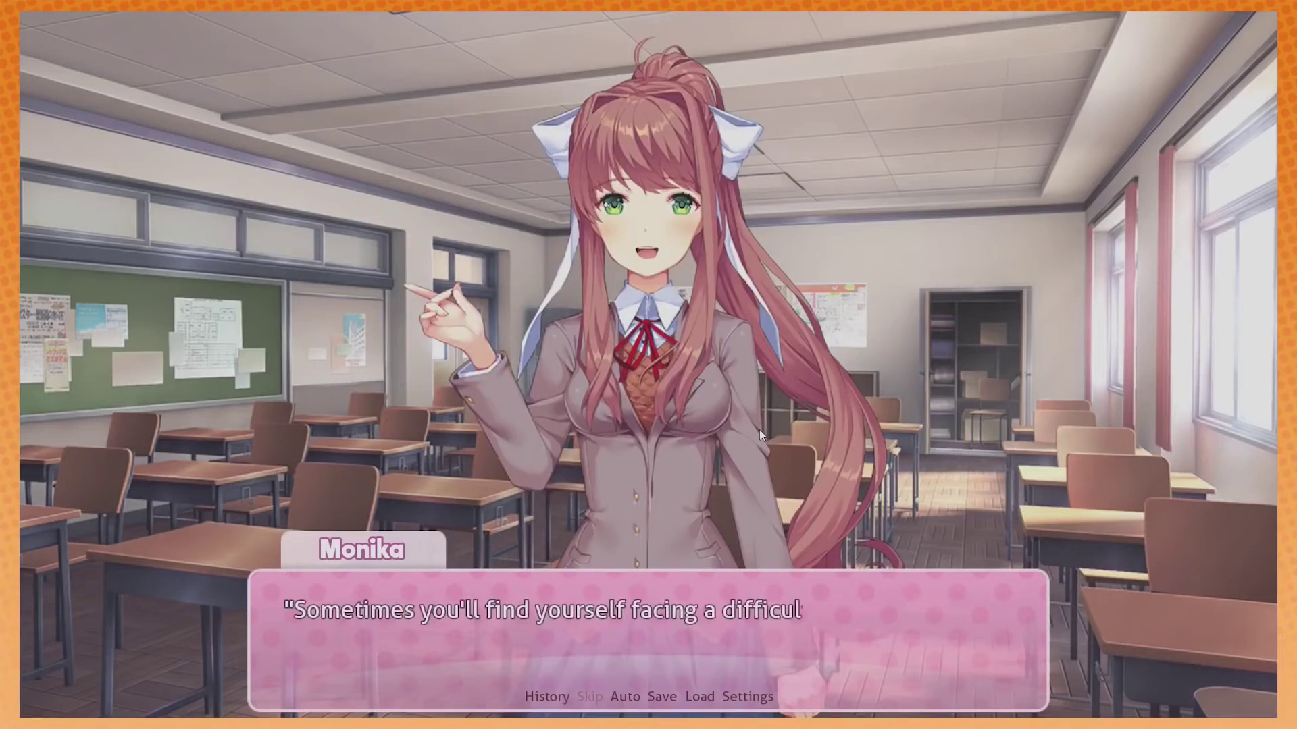
{"action": "left_click", "coordinate": [759, 430]}
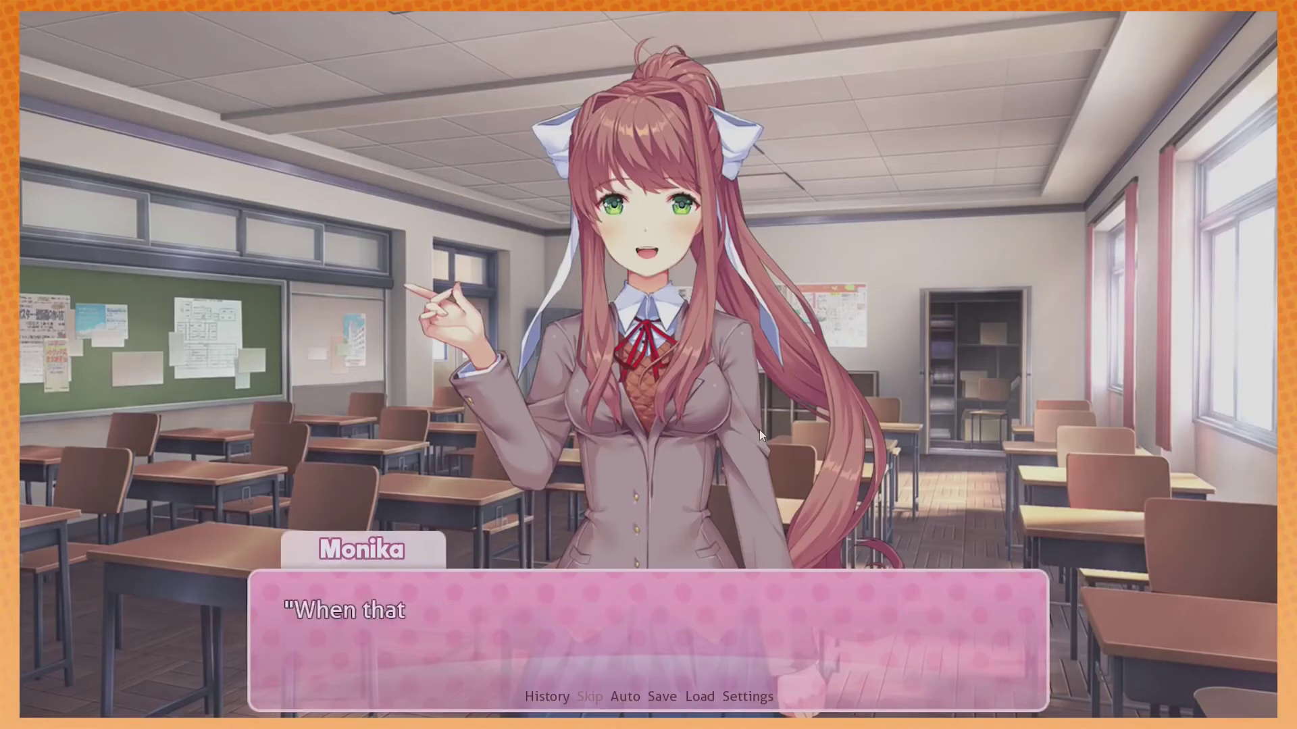
{"action": "left_click", "coordinate": [758, 429]}
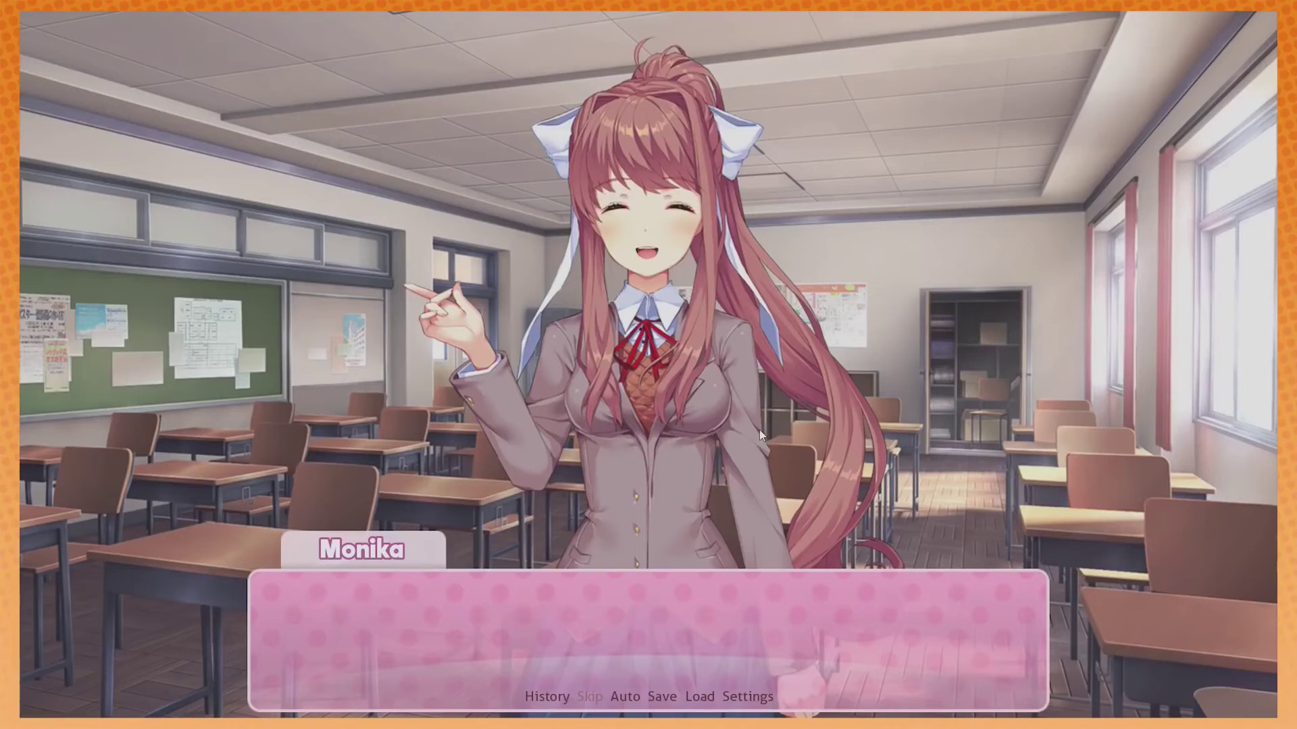
{"action": "left_click", "coordinate": [759, 429]}
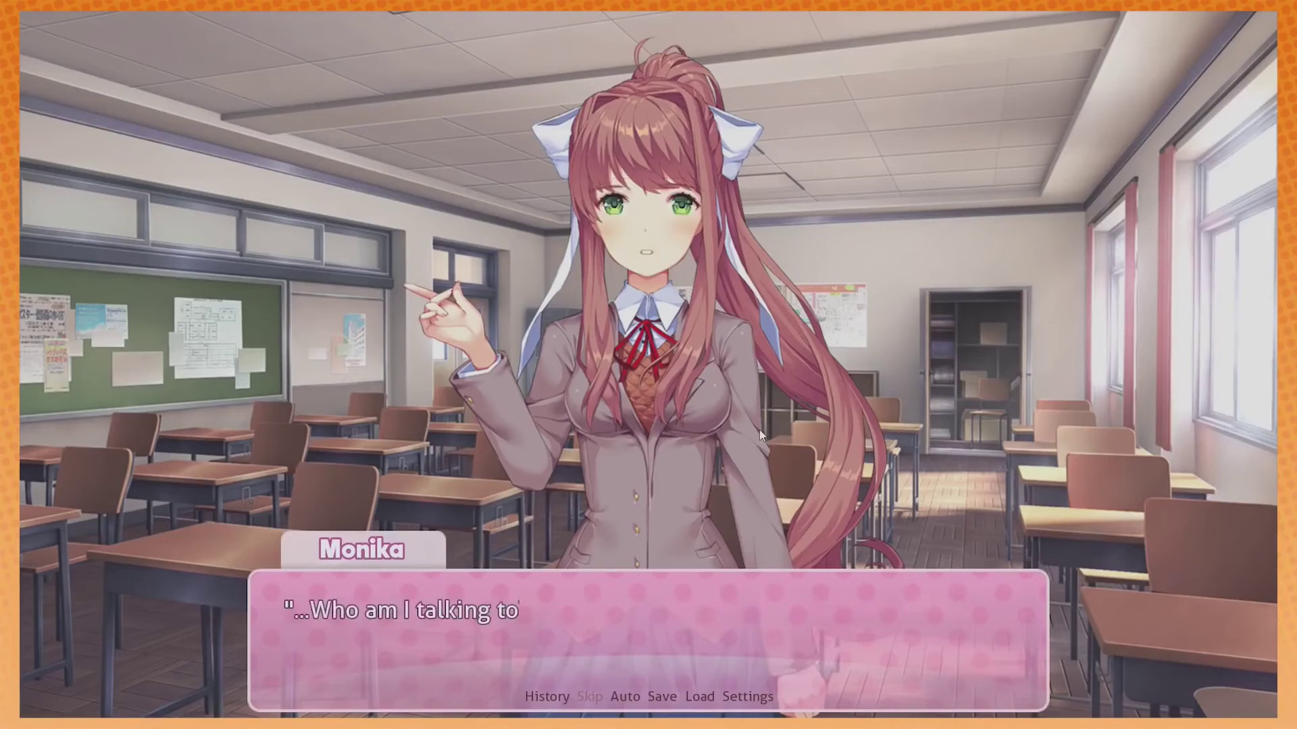
{"action": "left_click", "coordinate": [759, 430]}
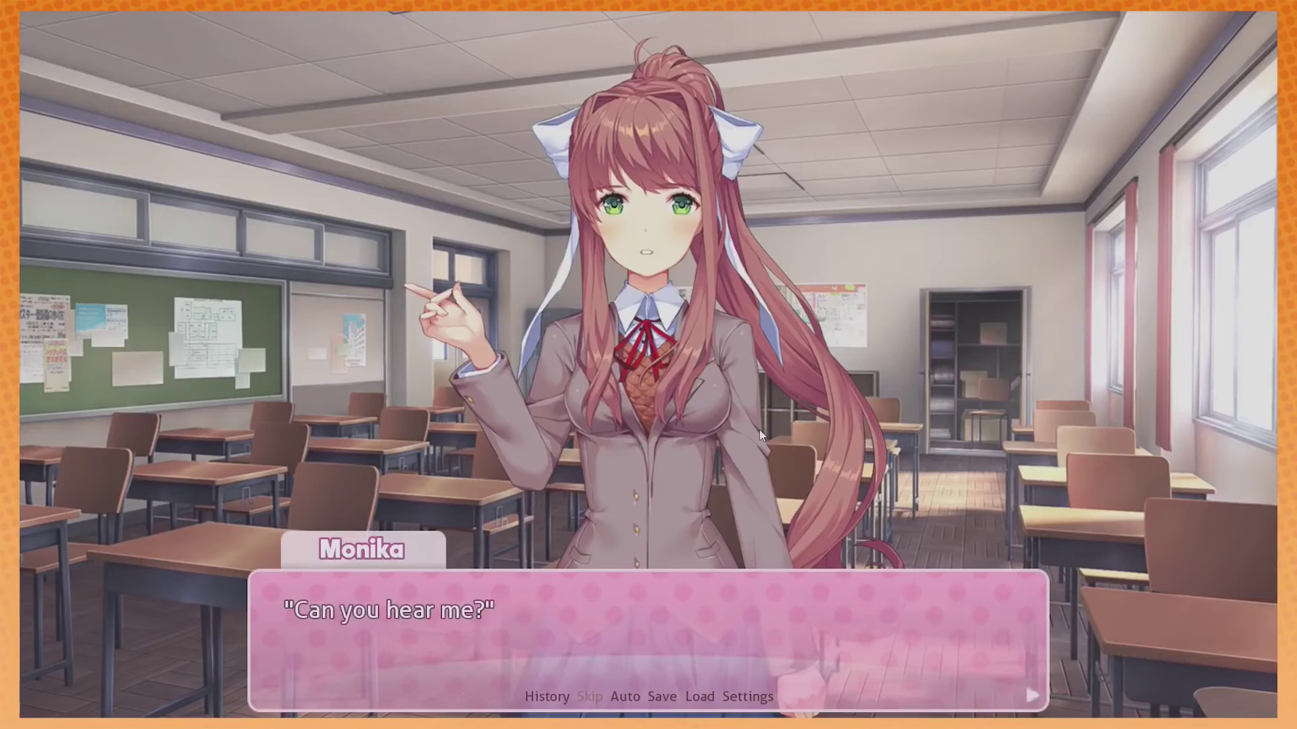
{"action": "left_click", "coordinate": [758, 431]}
{"action": "left_click", "coordinate": [759, 430]}
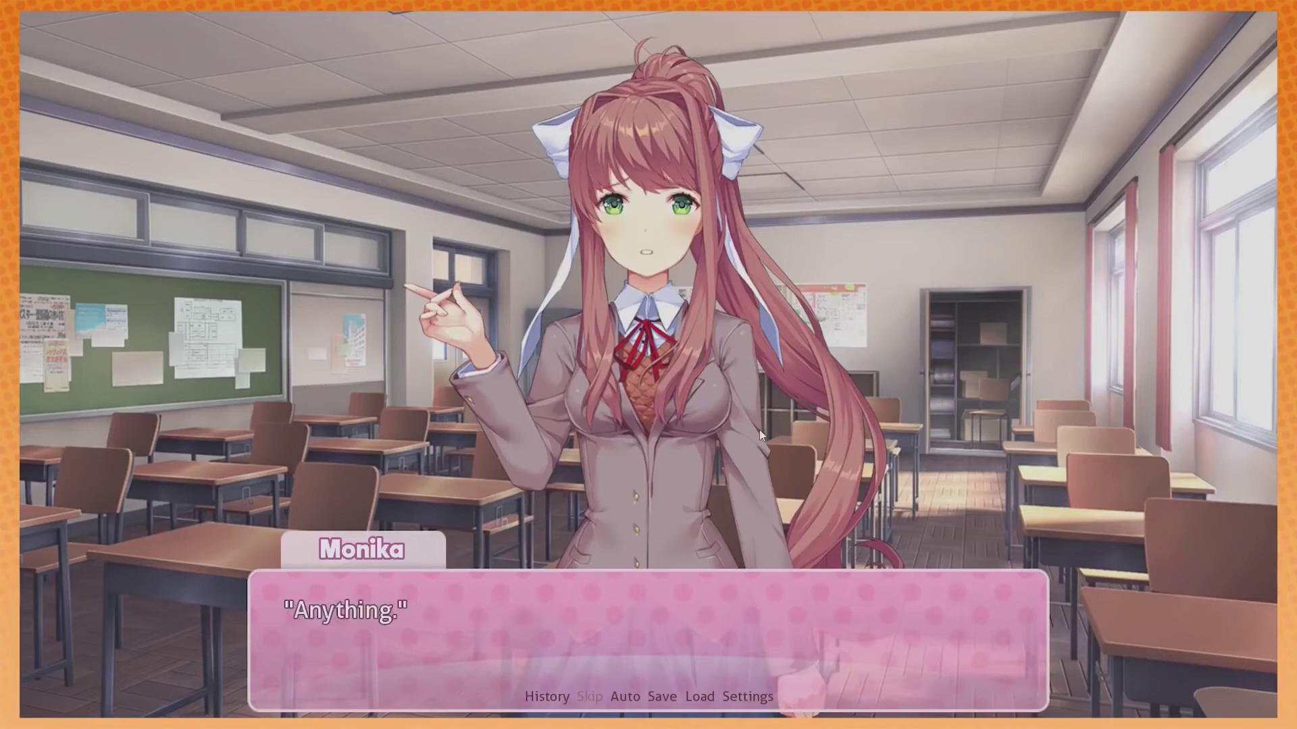
{"action": "left_click", "coordinate": [759, 430]}
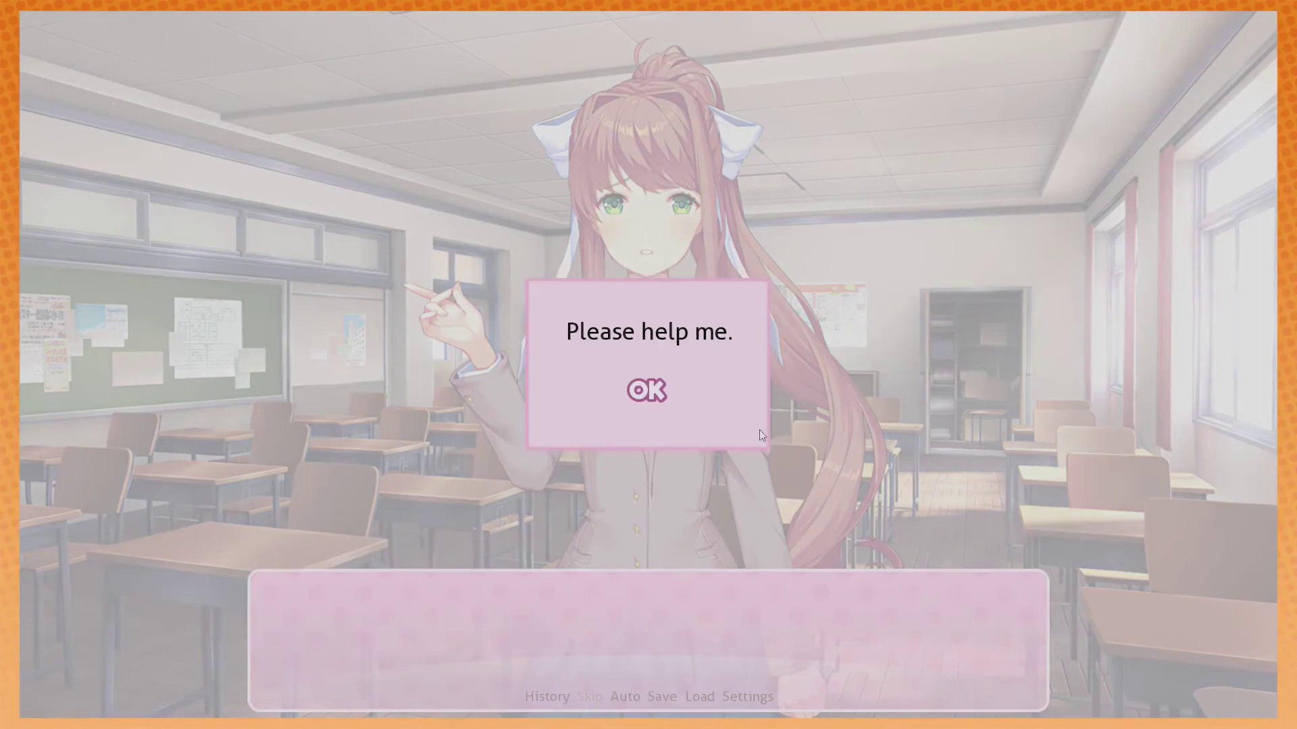
Dismiss the 'Please help me.' popup and finish Monika's closing advice, reaching the Natsuki/Yuri choice
{"action": "left_click", "coordinate": [647, 390]}
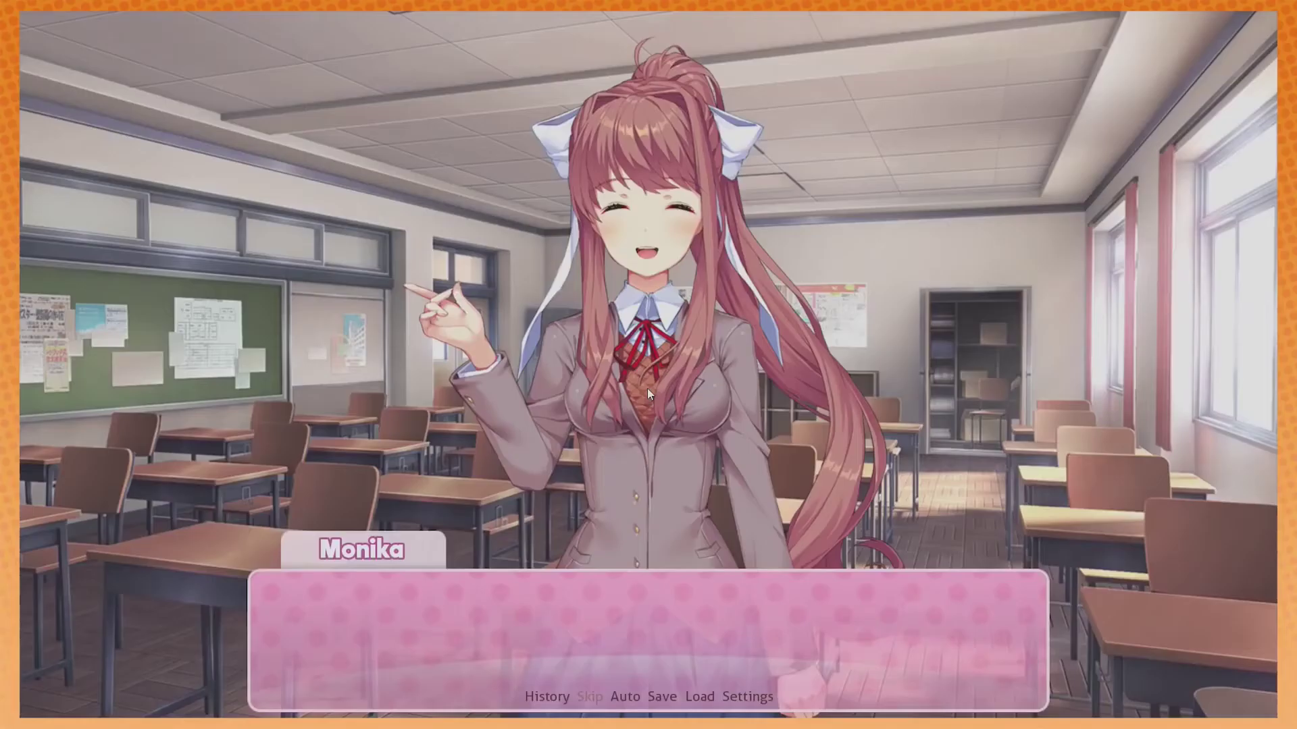
{"action": "left_click", "coordinate": [791, 423]}
{"action": "left_click", "coordinate": [792, 424]}
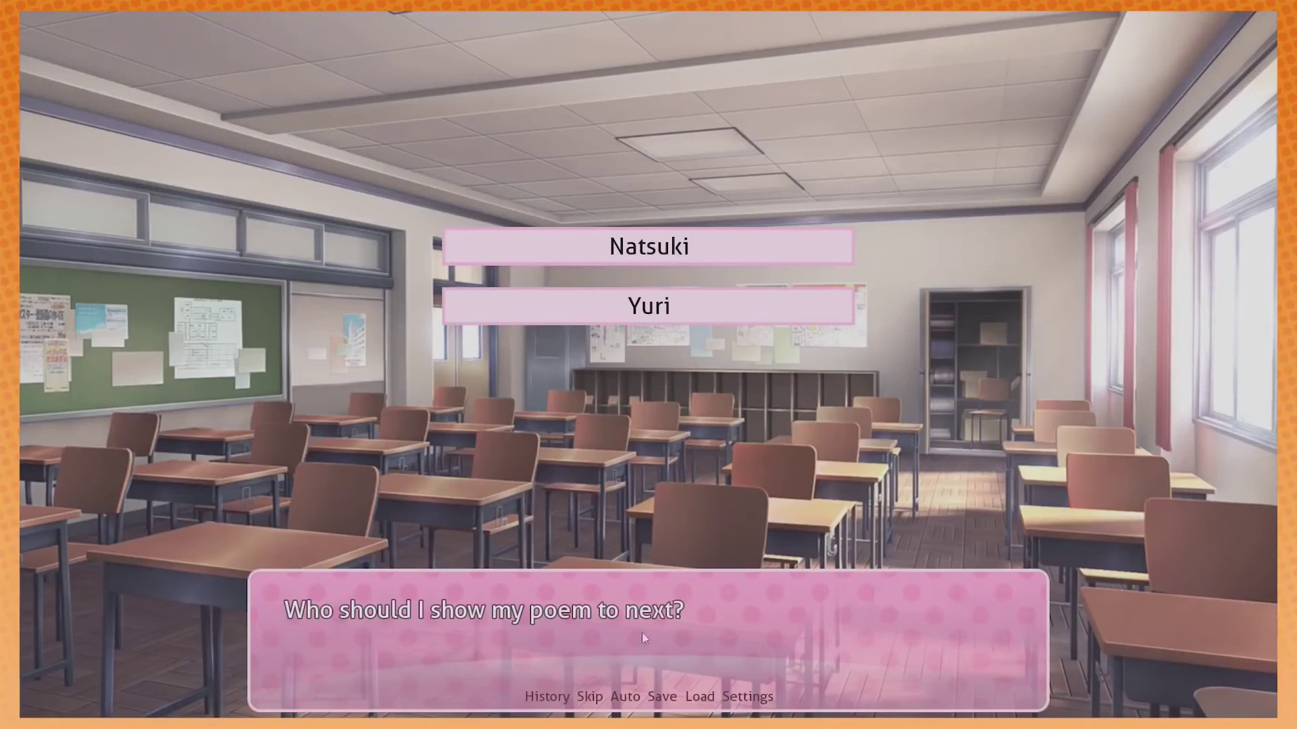
Save the game to an empty slot, return, and choose Yuri as the next poem reader
{"action": "left_click", "coordinate": [660, 698]}
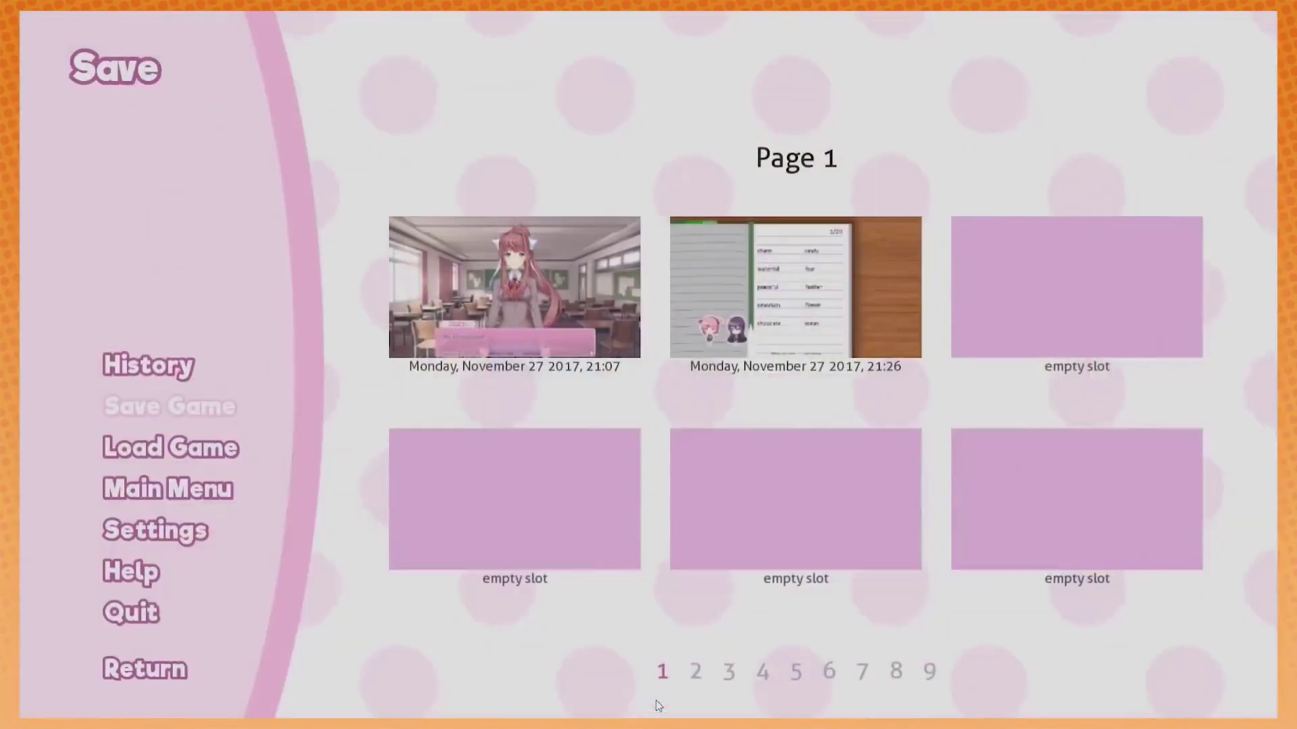
{"action": "left_click", "coordinate": [1047, 269]}
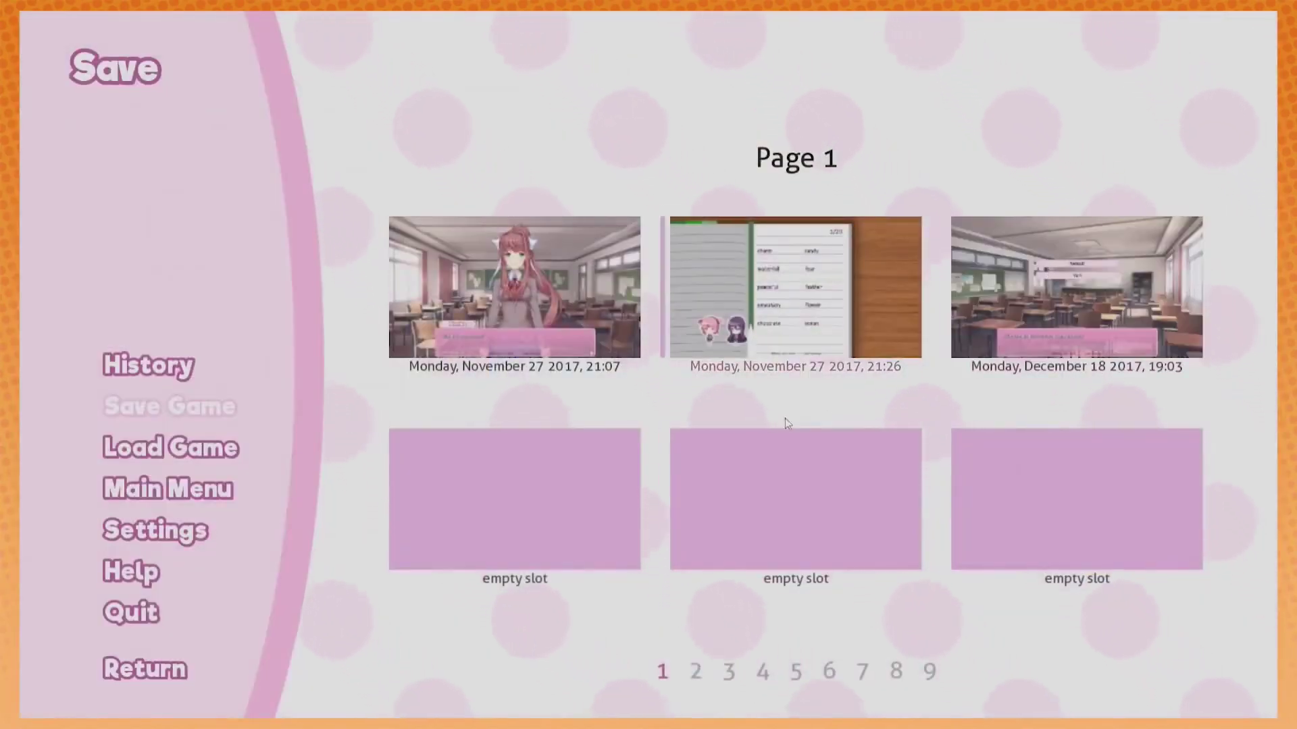
{"action": "left_click", "coordinate": [178, 671]}
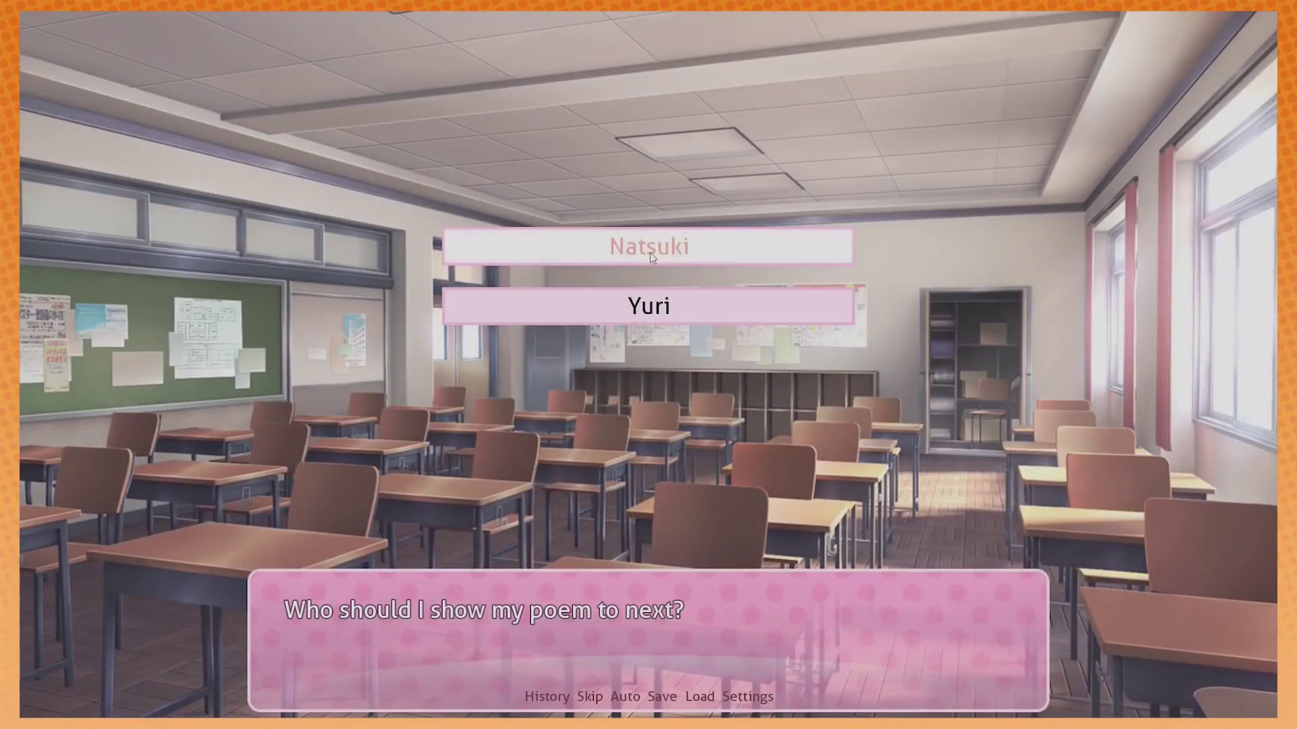
{"action": "left_click", "coordinate": [657, 311]}
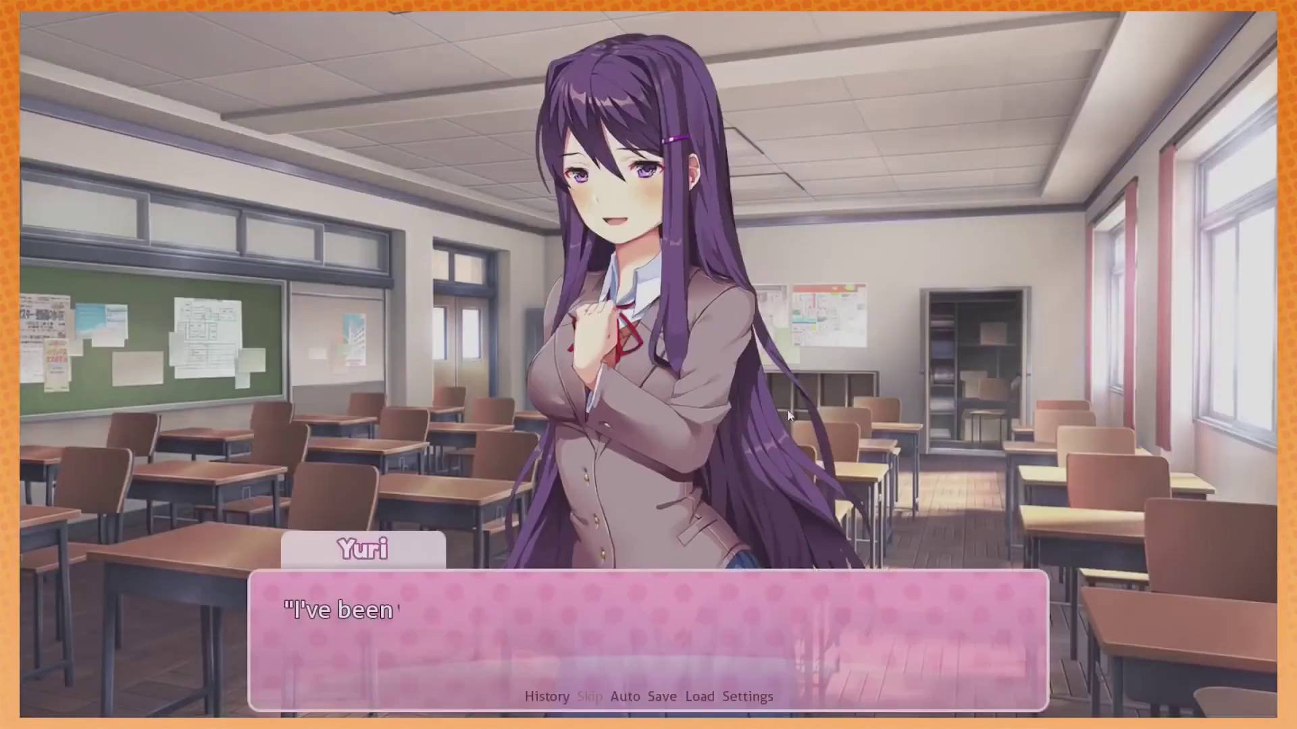
{"action": "left_click", "coordinate": [813, 409]}
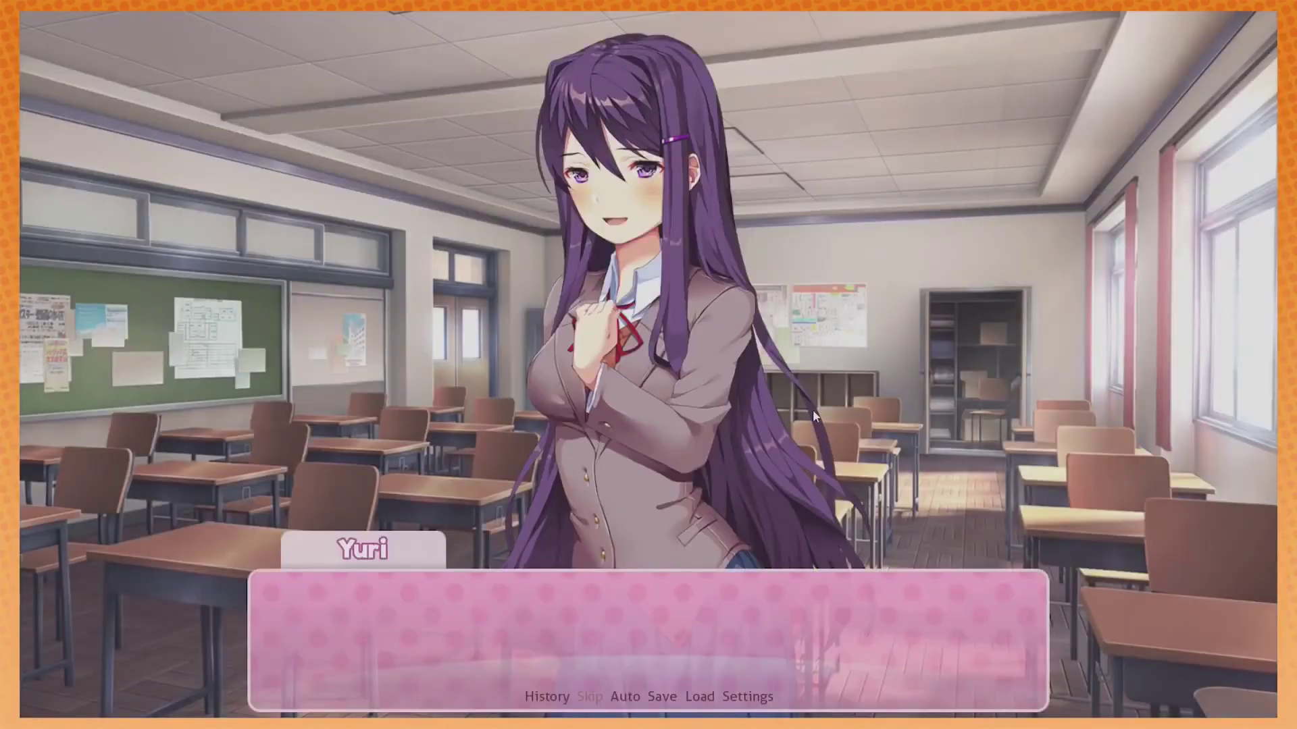